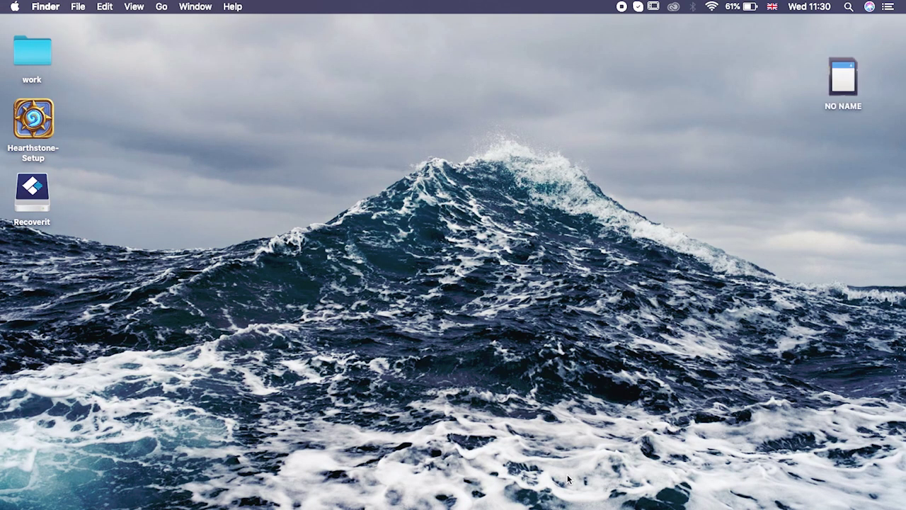
Launch Disk Utility by searching 'disk' in Spotlight and open Erase for the NO NAME card
{"action": "left_click", "coordinate": [848, 8]}
{"action": "type", "text": "d"}
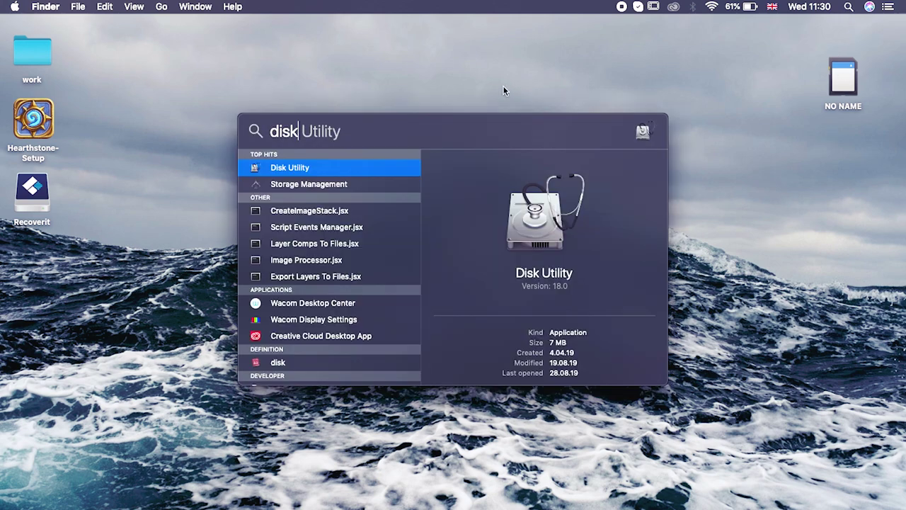
{"action": "type", "text": "isk"}
{"action": "key", "text": "Return"}
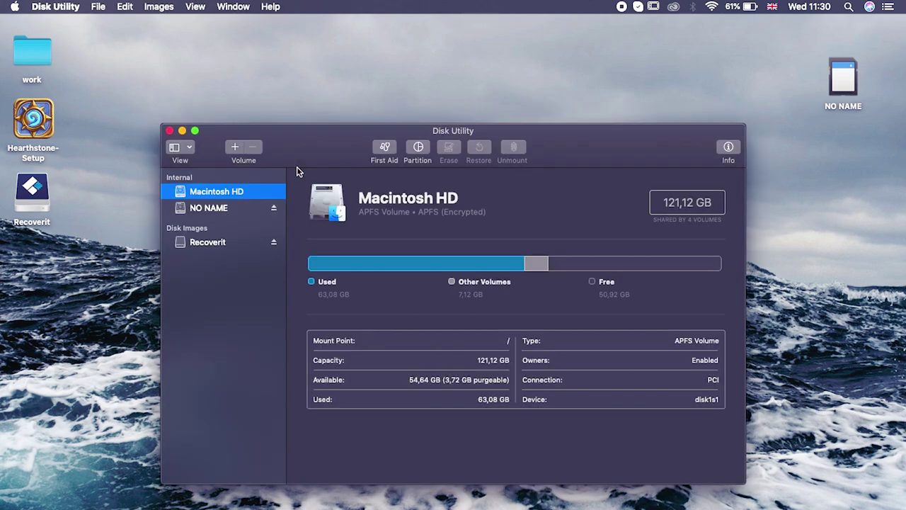
{"action": "left_click", "coordinate": [224, 210]}
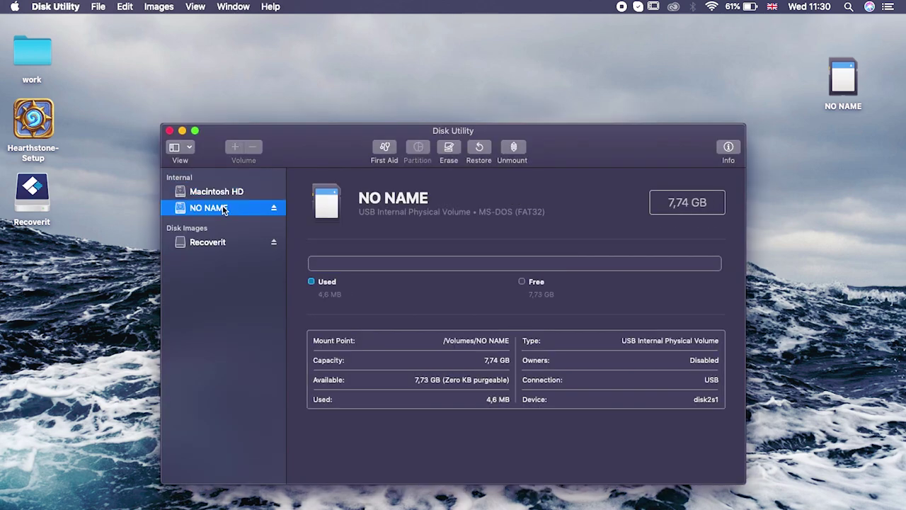
{"action": "left_click", "coordinate": [448, 149]}
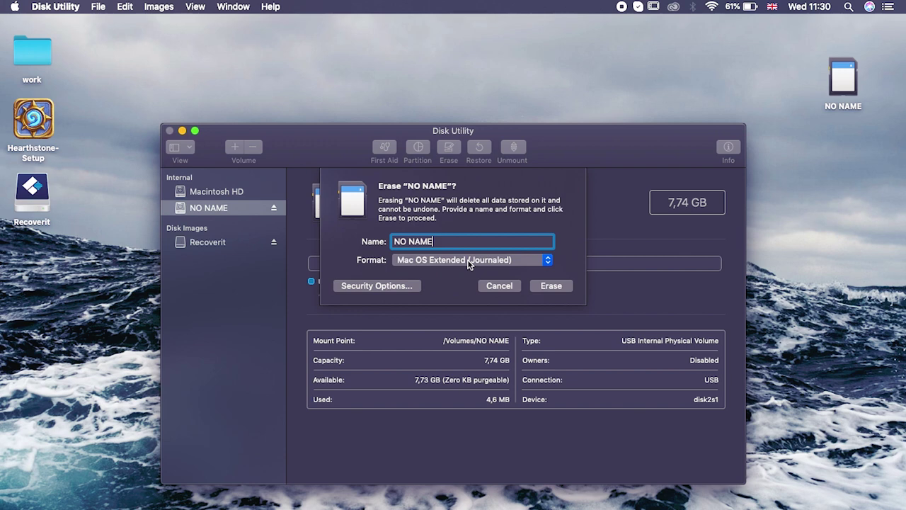
Erase the NO NAME card with MS-DOS (FAT) format, dismiss the report, and close Disk Utility
{"action": "left_click", "coordinate": [469, 260]}
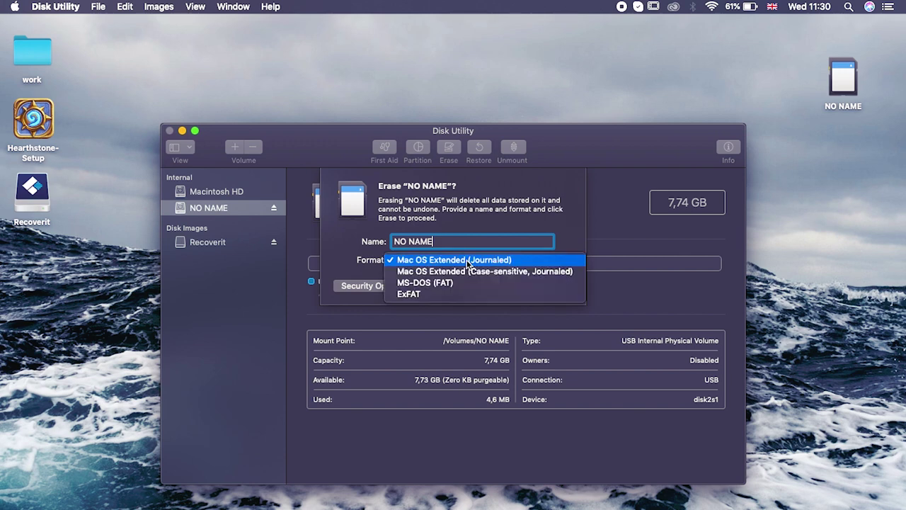
{"action": "left_click", "coordinate": [449, 282]}
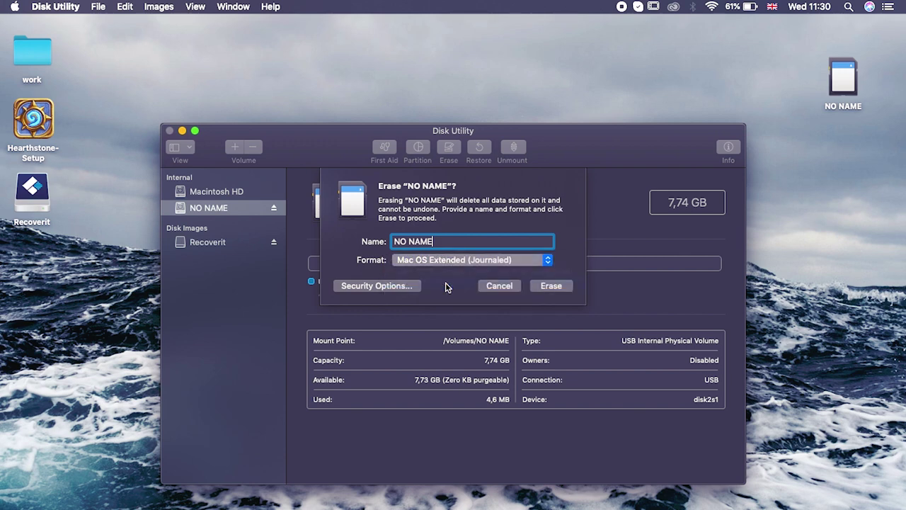
{"action": "left_click", "coordinate": [550, 285]}
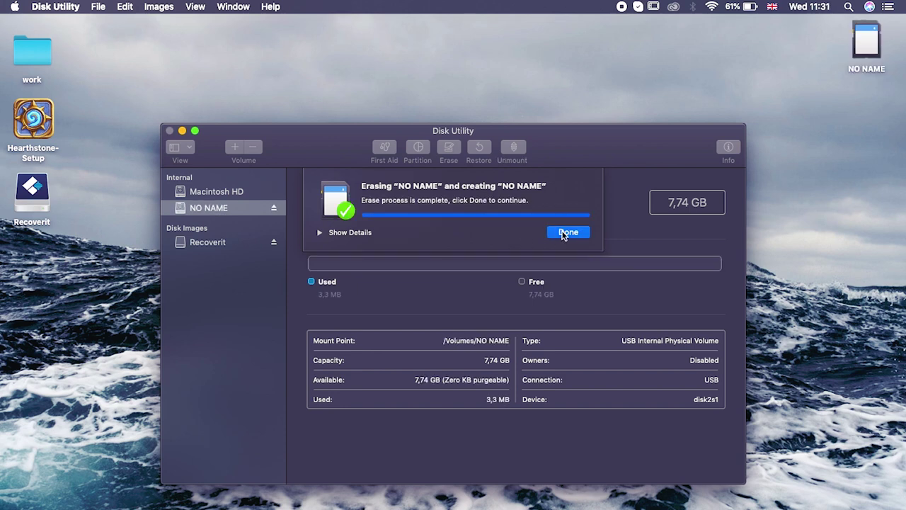
{"action": "left_click", "coordinate": [566, 232]}
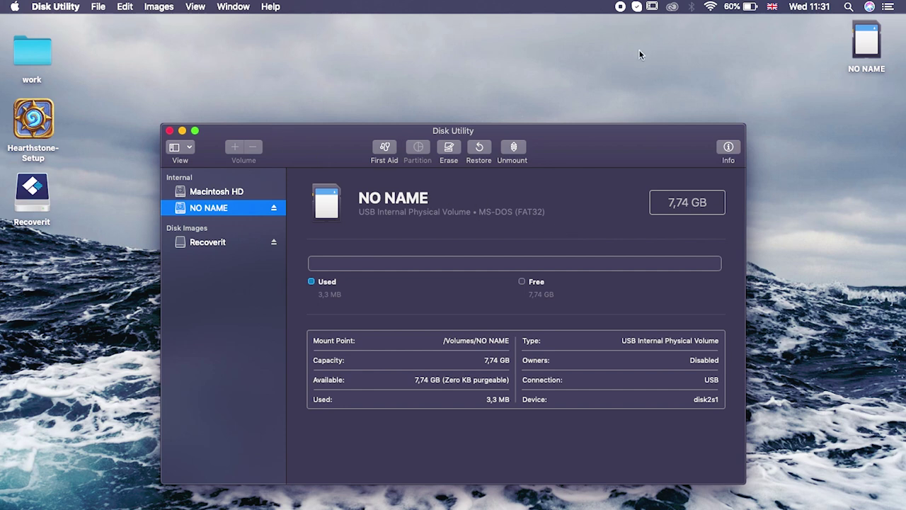
{"action": "left_click", "coordinate": [169, 131]}
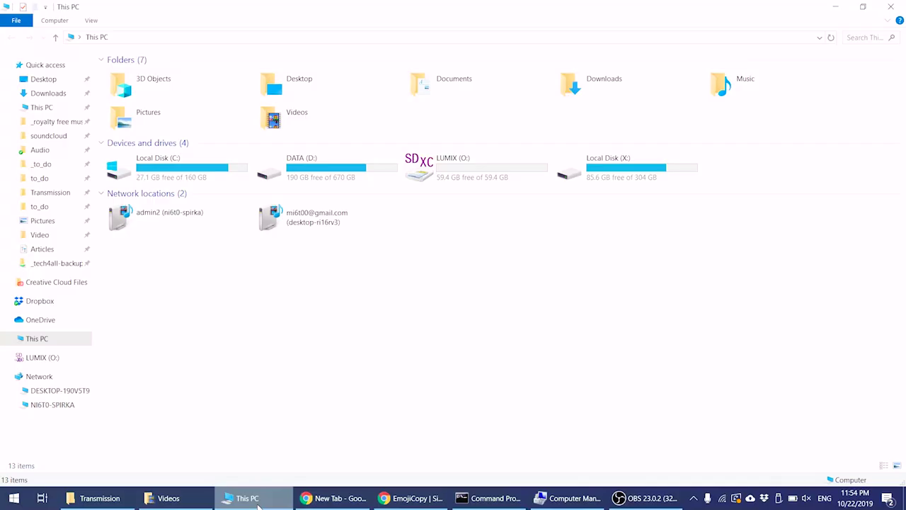
Open Format for LUMIX (O:), keep exFAT as the file system, and untick Quick Format
{"action": "right_click", "coordinate": [485, 166]}
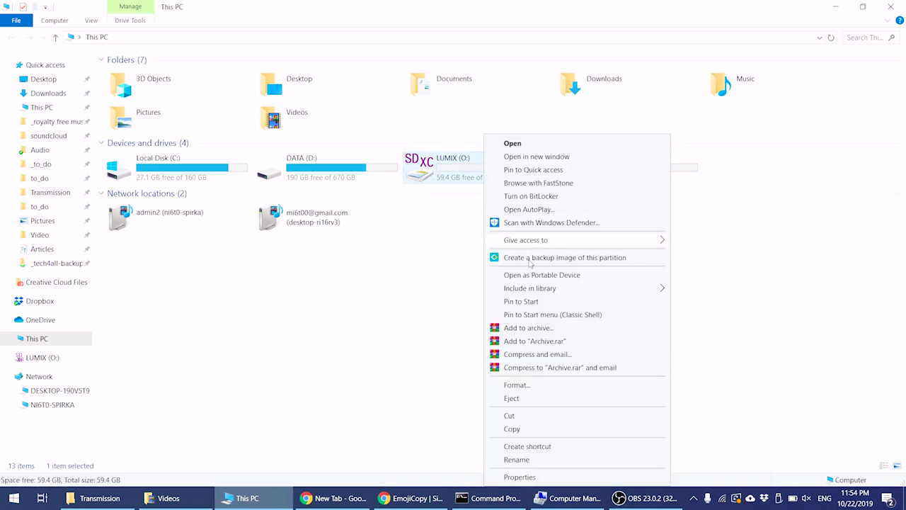
{"action": "left_click", "coordinate": [516, 385]}
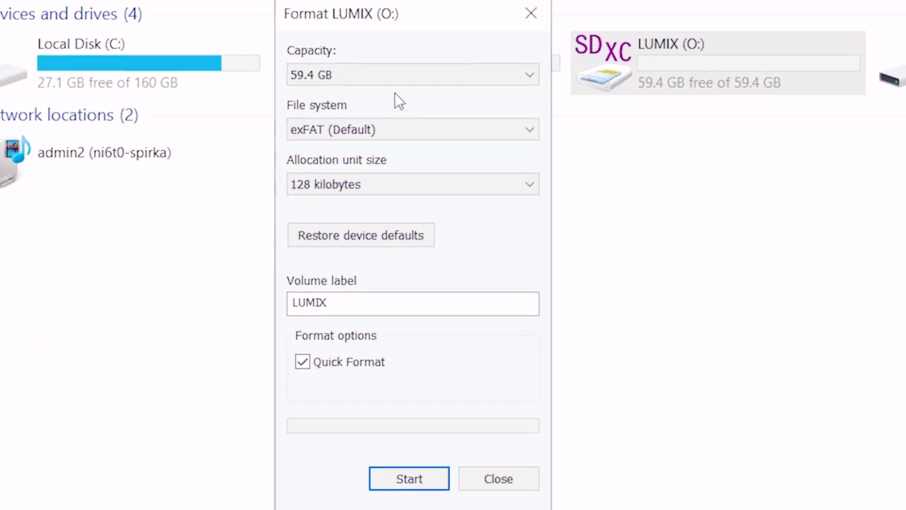
{"action": "left_click", "coordinate": [370, 129]}
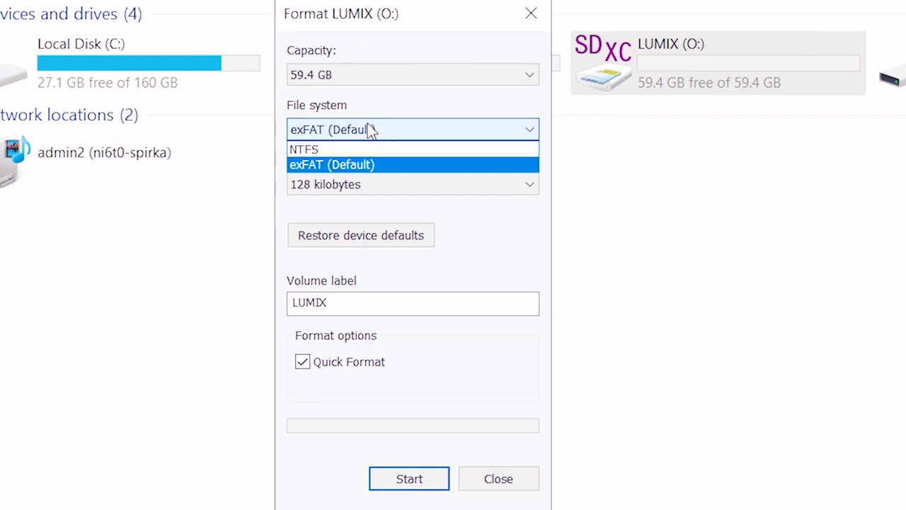
{"action": "left_click", "coordinate": [370, 129]}
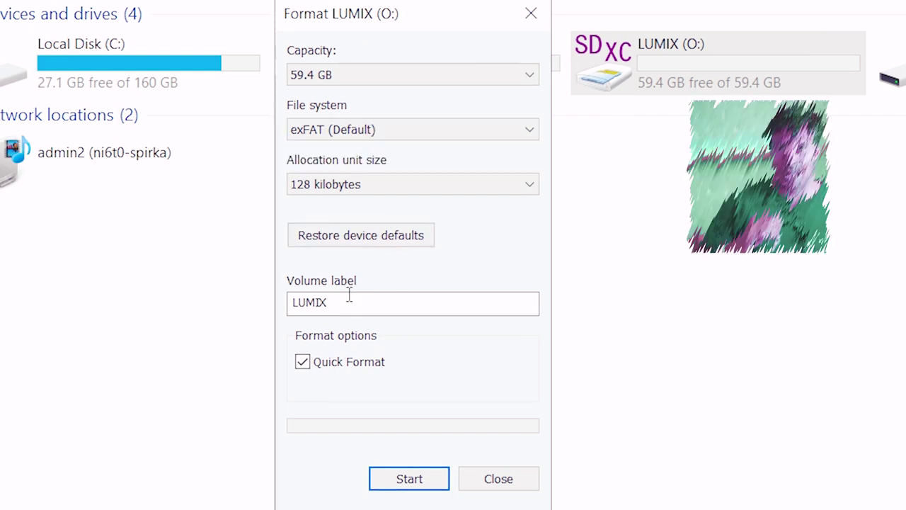
{"action": "left_click", "coordinate": [302, 362]}
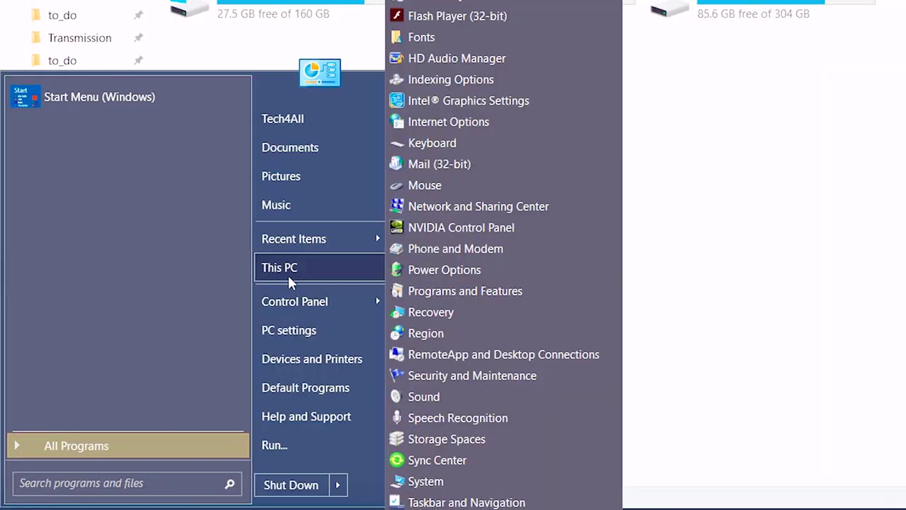
Open Manage from This PC's context menu and select Storage > Disk Management
{"action": "right_click", "coordinate": [287, 274]}
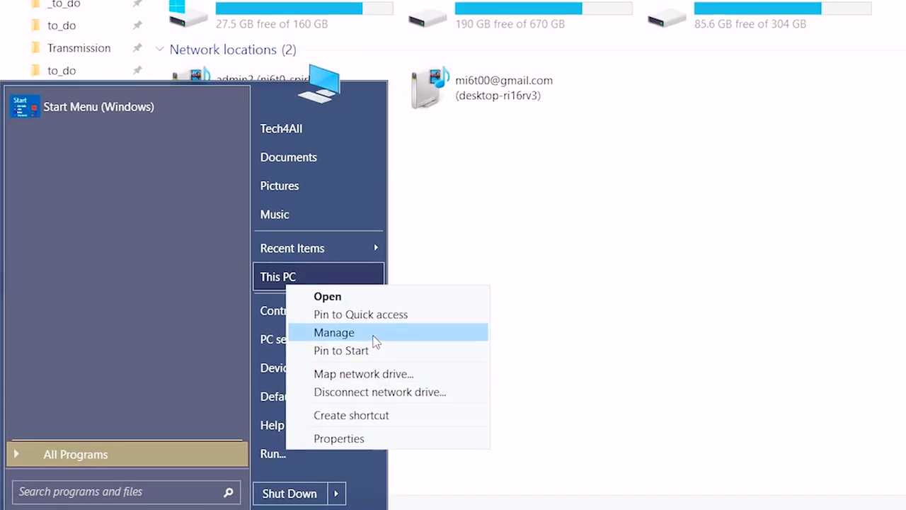
{"action": "left_click", "coordinate": [373, 326]}
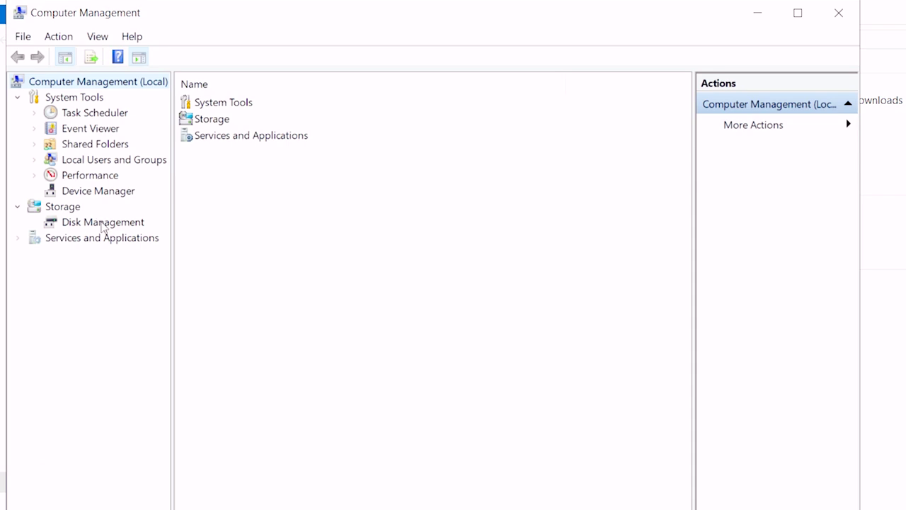
{"action": "left_click", "coordinate": [103, 223]}
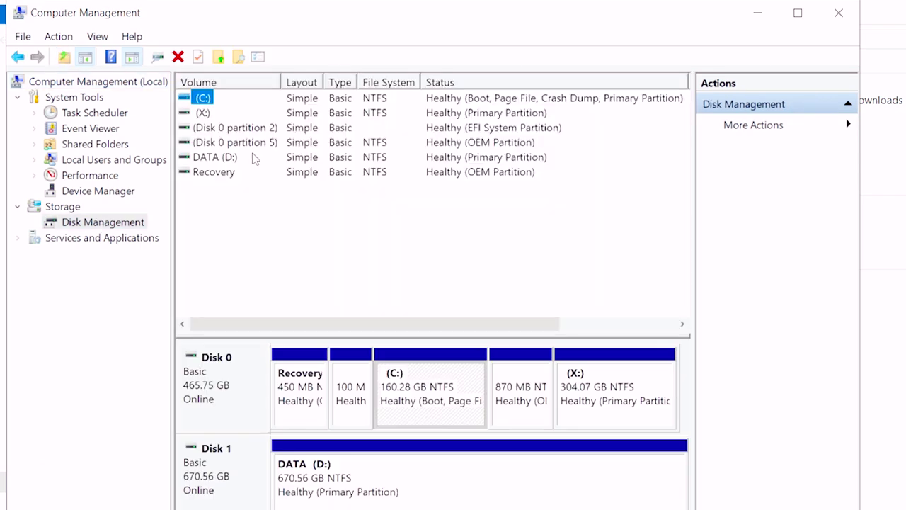
Format LUMIX (O:) as exFAT with label SDCARD 1 and quick format enabled, then confirm with OK
{"action": "left_click", "coordinate": [224, 172]}
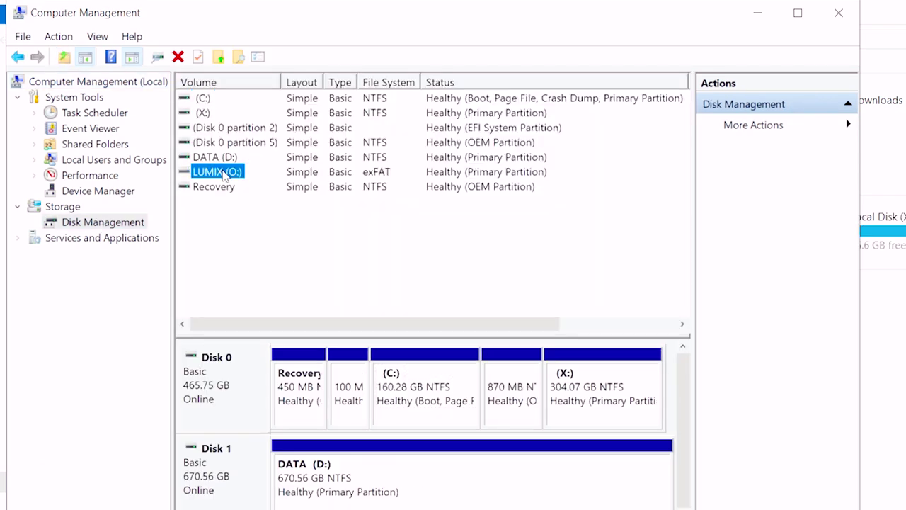
{"action": "right_click", "coordinate": [224, 173]}
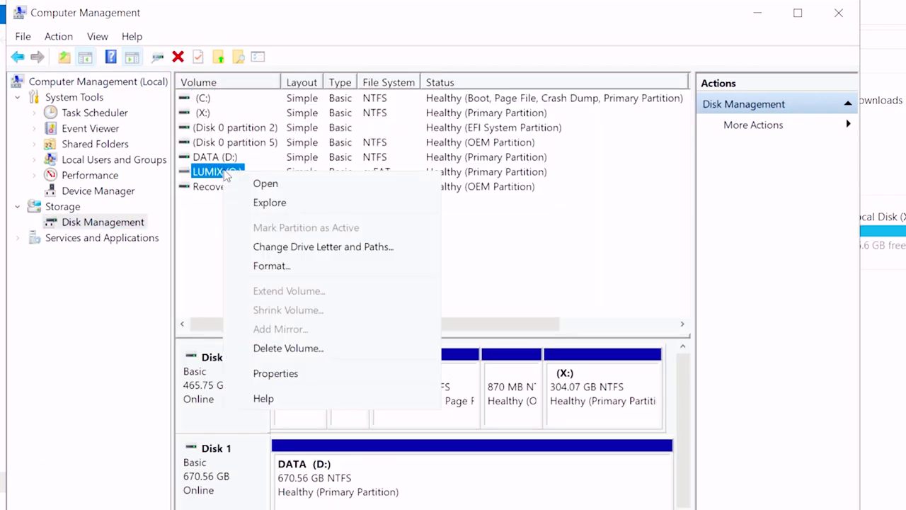
{"action": "left_click", "coordinate": [279, 263]}
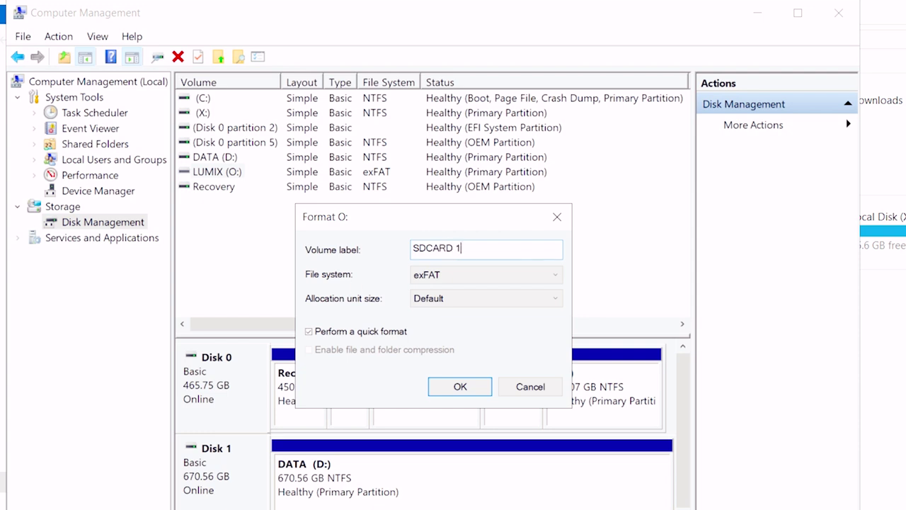
{"action": "left_click", "coordinate": [513, 279]}
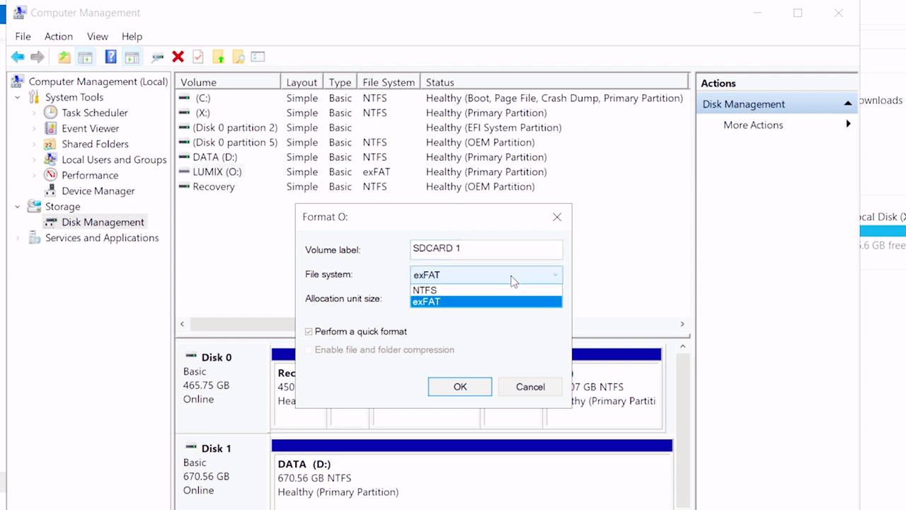
{"action": "left_click", "coordinate": [478, 303]}
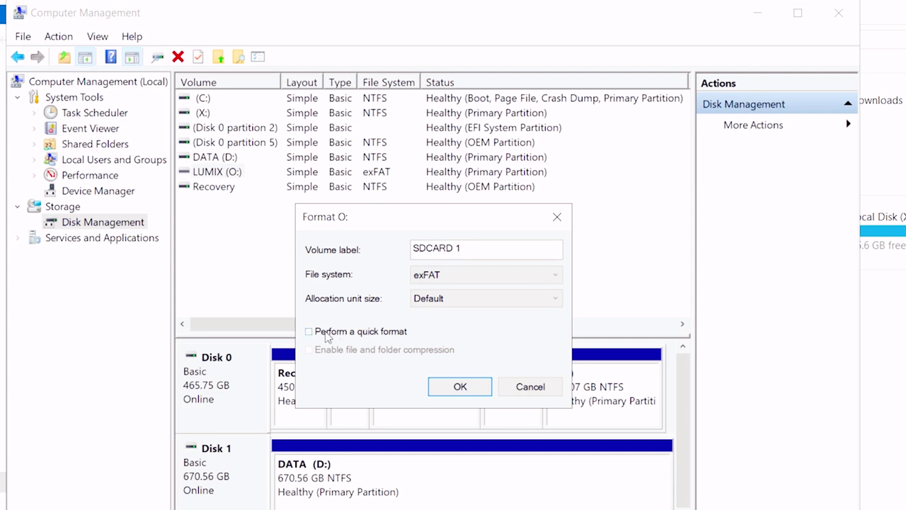
{"action": "left_click", "coordinate": [459, 392]}
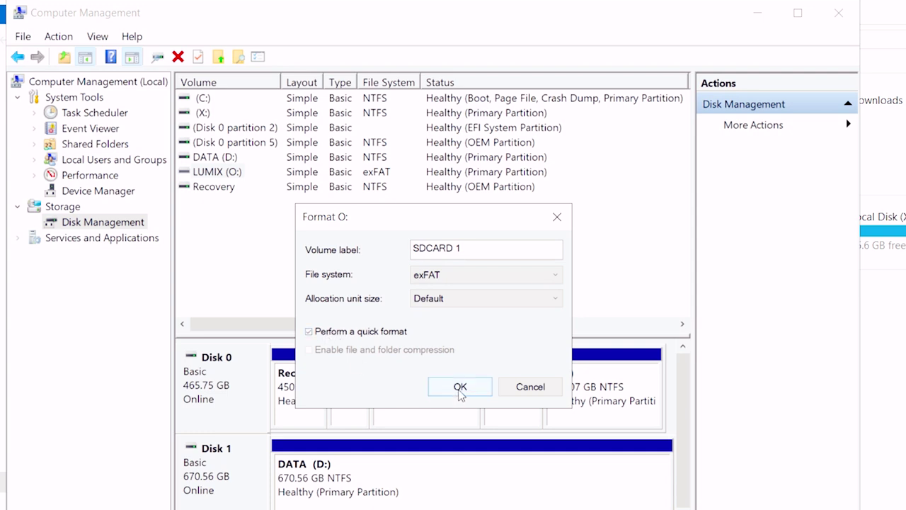
{"action": "left_click", "coordinate": [460, 387]}
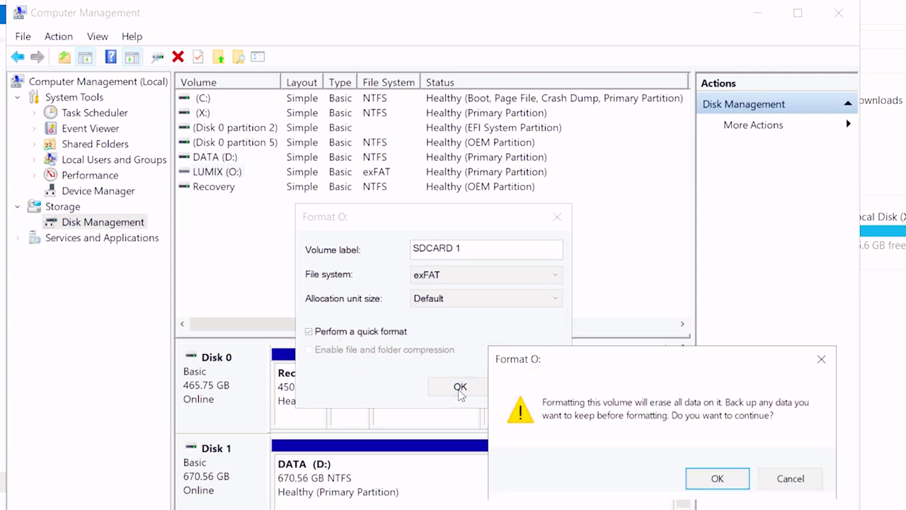
Accept the warning that formatting O: erases all its data
{"action": "left_click", "coordinate": [712, 482]}
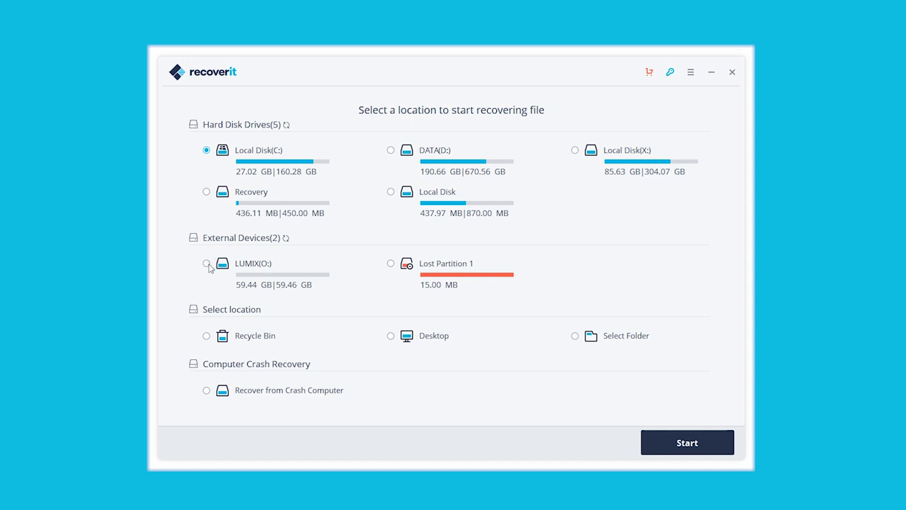
Scan LUMIX (O:) in Recoverit, open DCIM > 102_PANA, and sort the found files by Type
{"action": "left_click", "coordinate": [671, 434]}
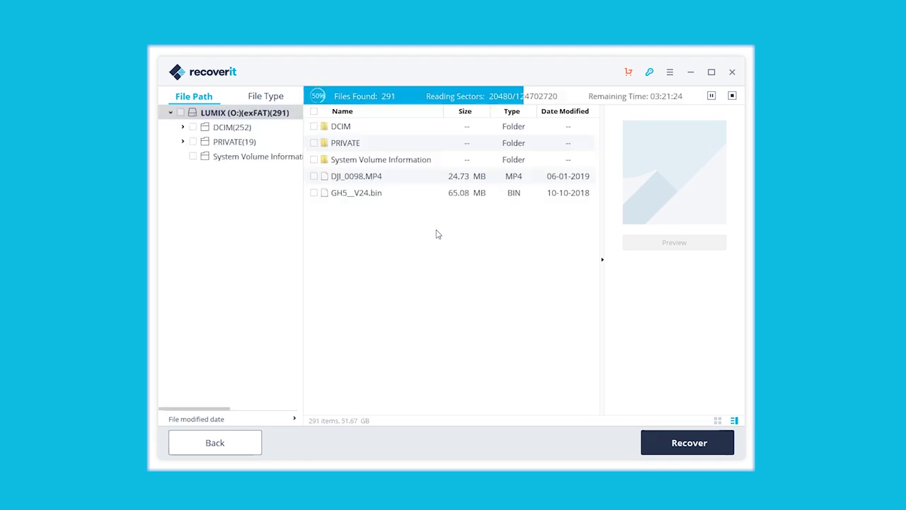
{"action": "double_click", "coordinate": [343, 130]}
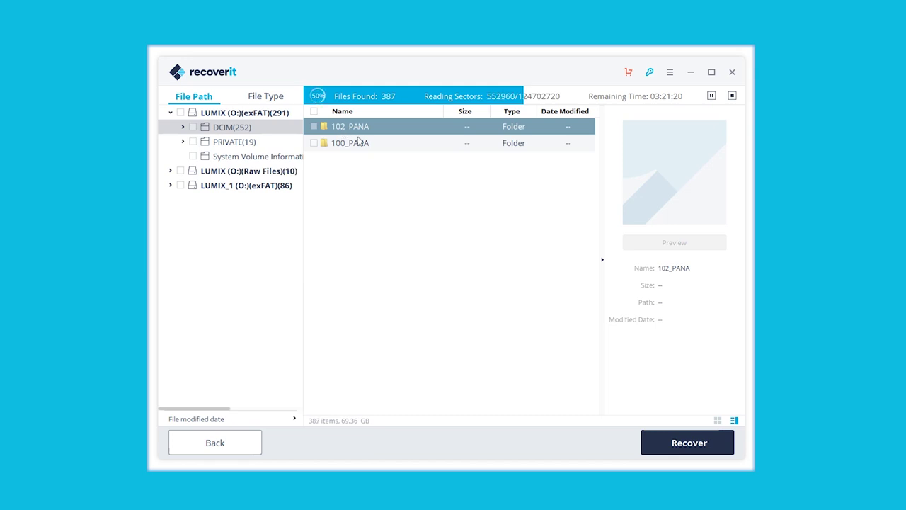
{"action": "double_click", "coordinate": [359, 132]}
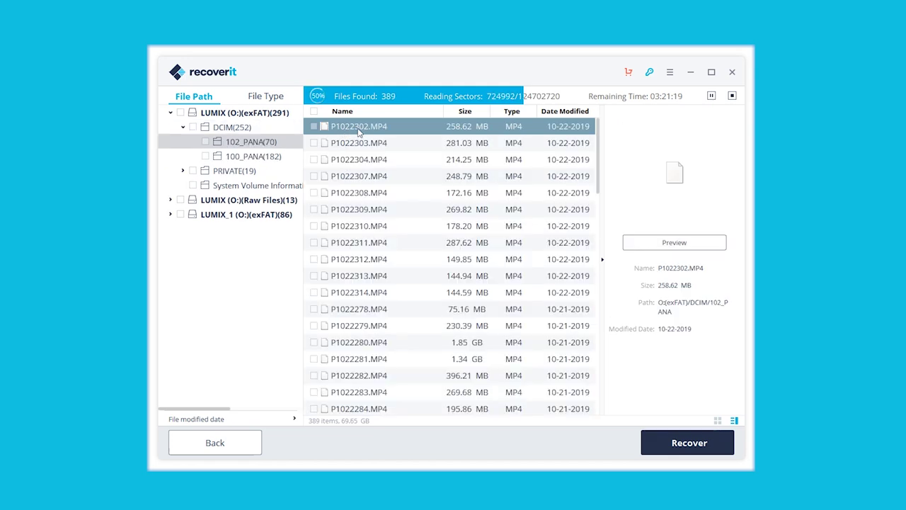
{"action": "left_click", "coordinate": [517, 113]}
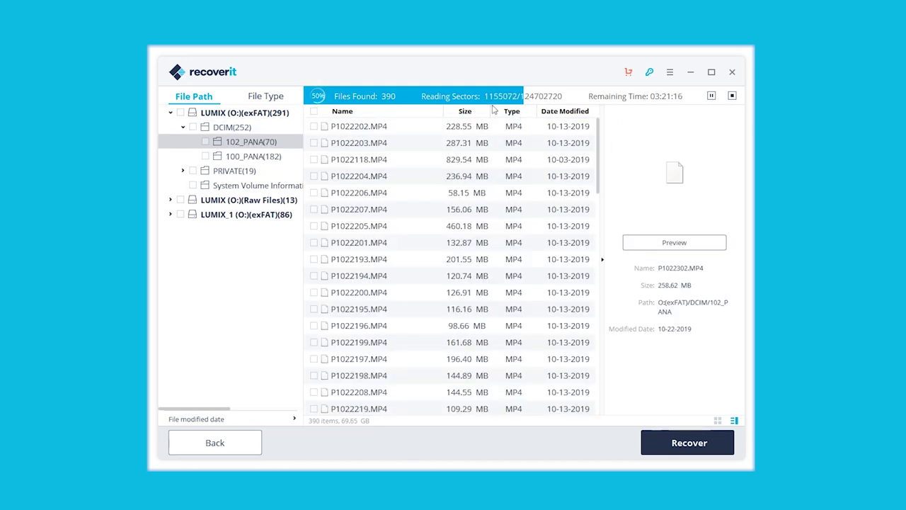